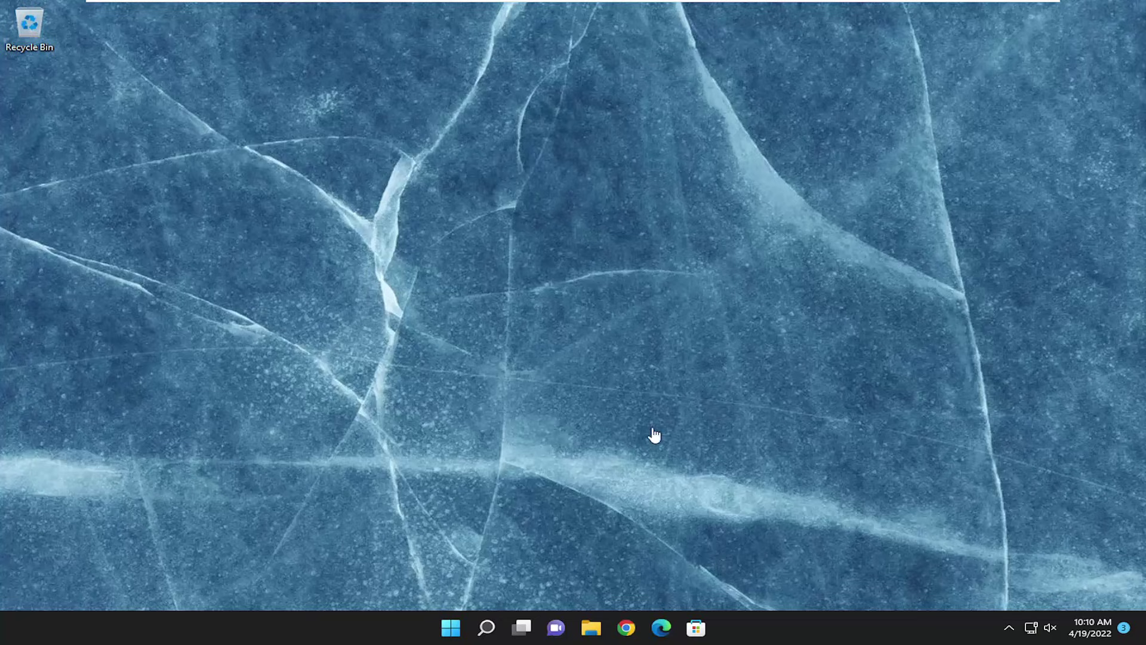
# Step: Search for cmd and launch Command Prompt as administrator, approving the UAC prompt
pyautogui.click(487, 631)
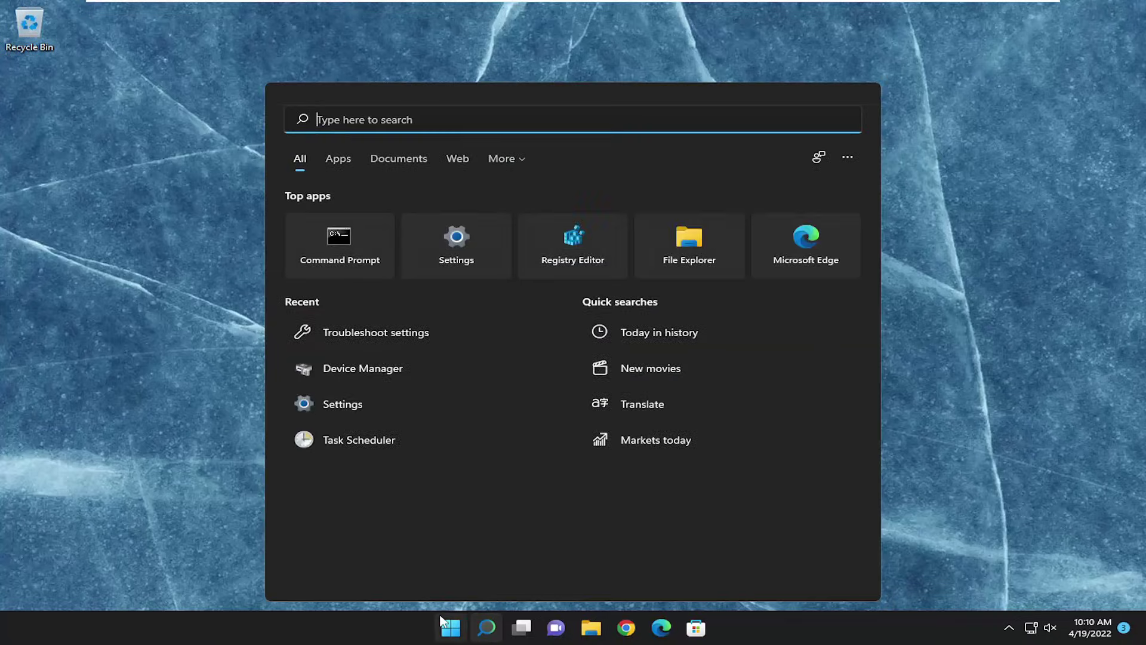
pyautogui.write('cmd')
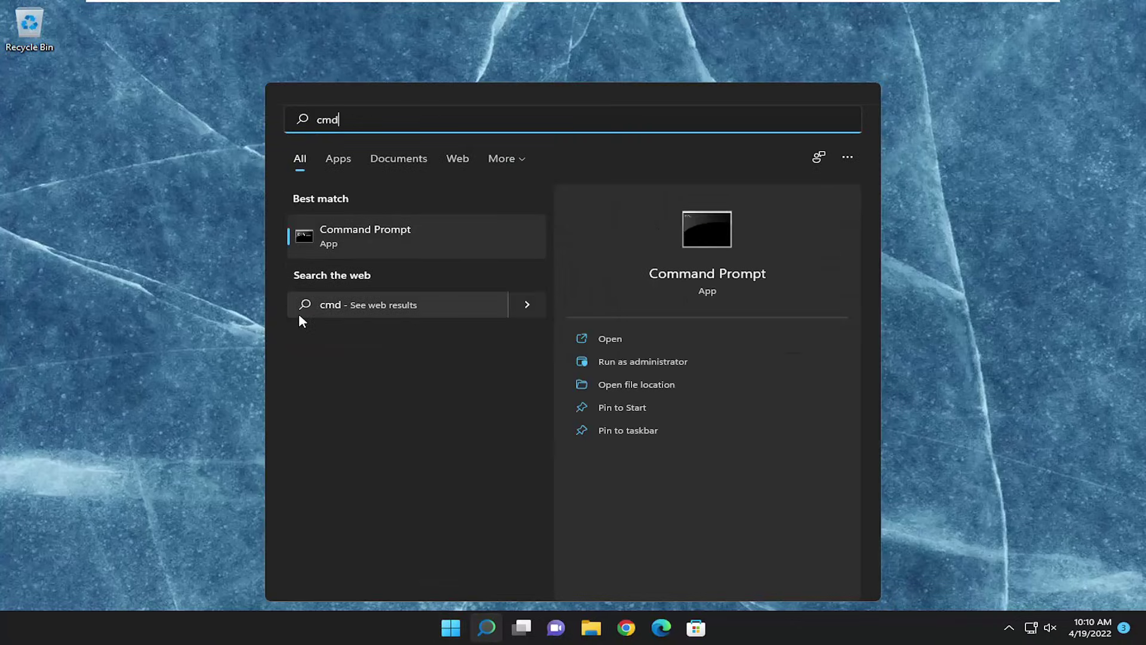
pyautogui.rightClick(355, 236)
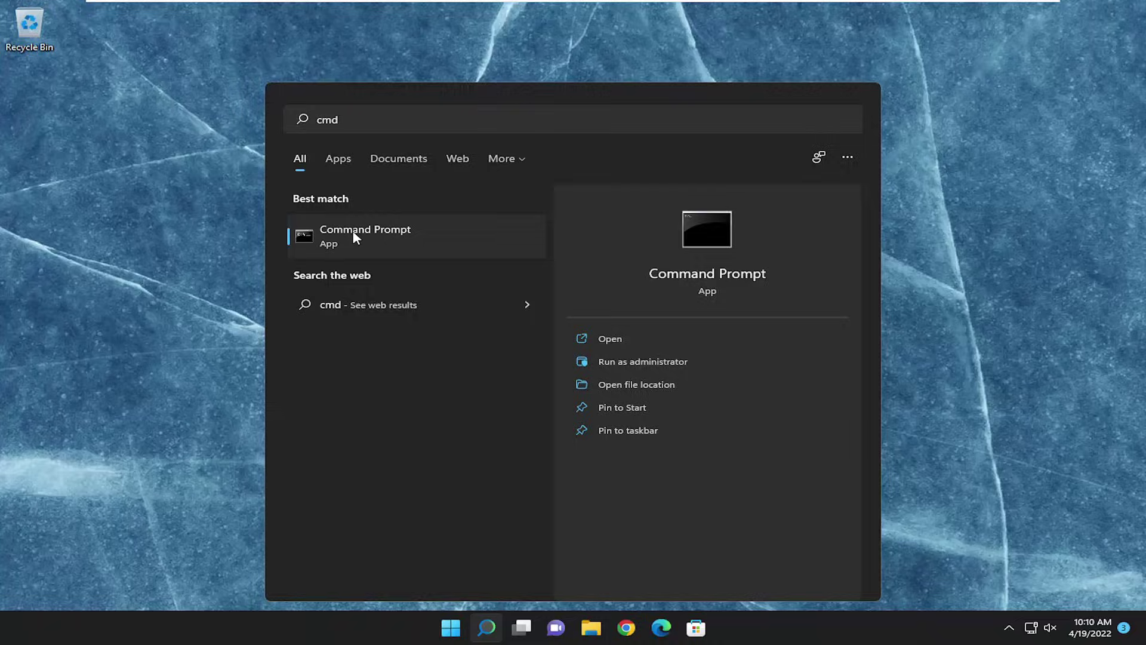
pyautogui.click(412, 249)
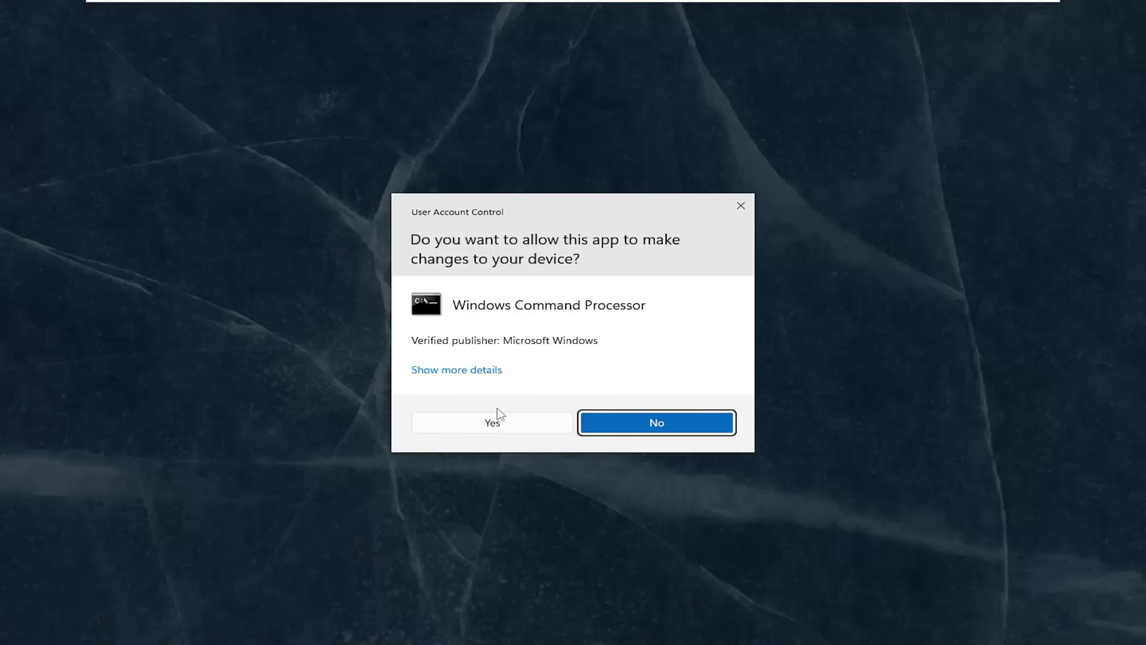
pyautogui.click(494, 425)
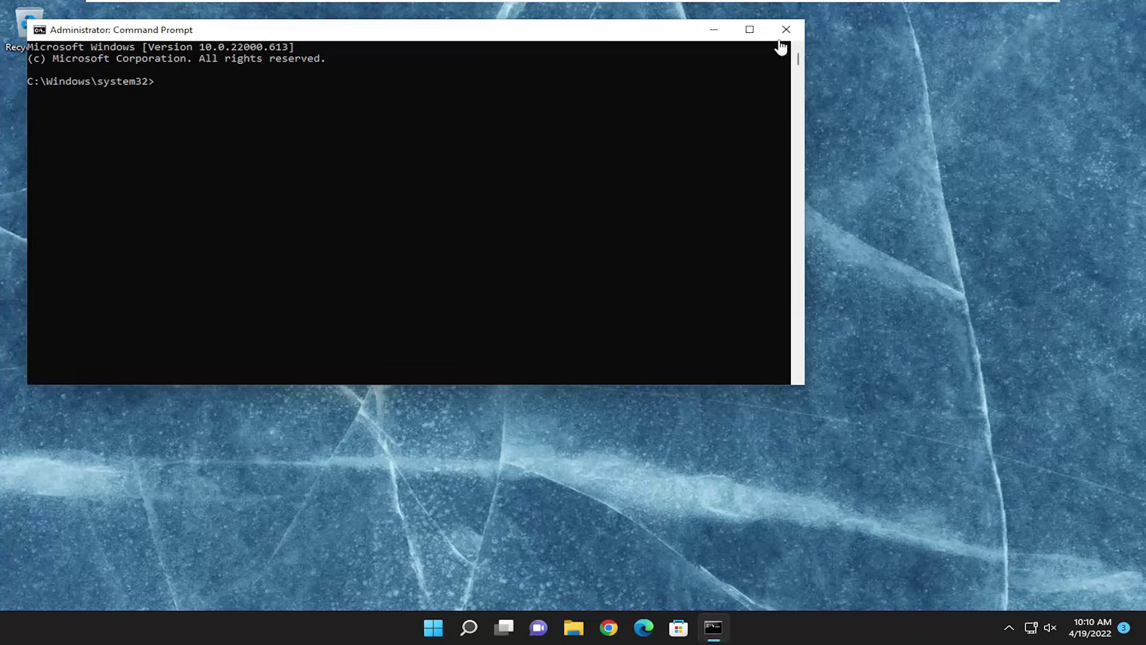
# Step: Centre the Command Prompt window, then paste and run sfc /scannow
pyautogui.moveTo(501, 34); pyautogui.dragTo(615, 103)
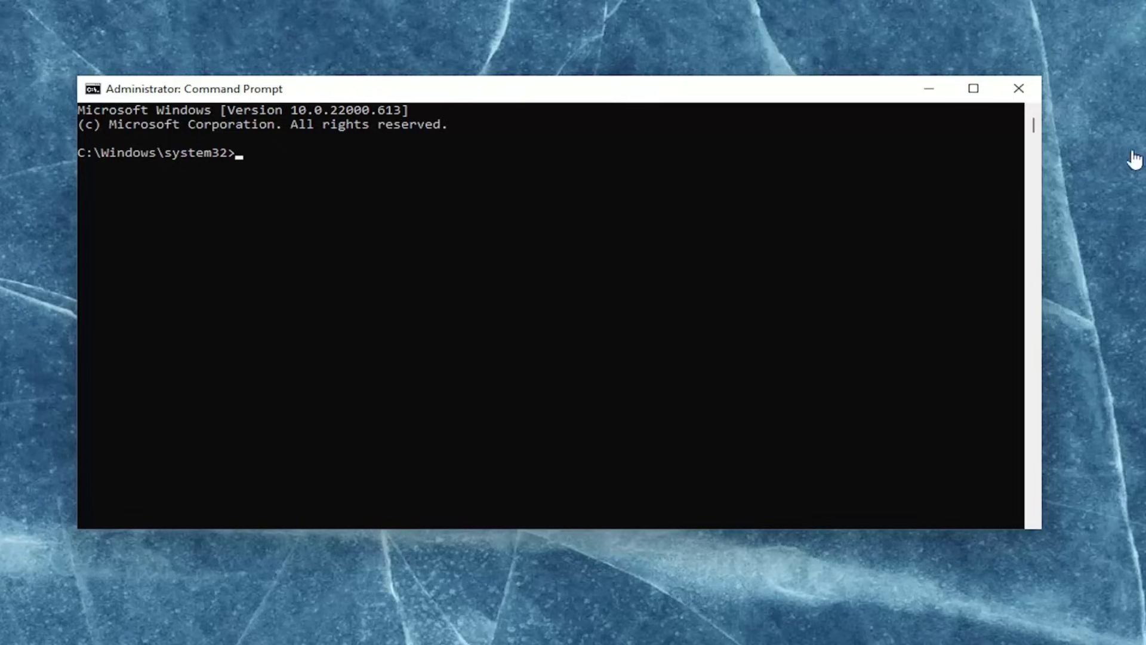
pyautogui.rightClick(667, 93)
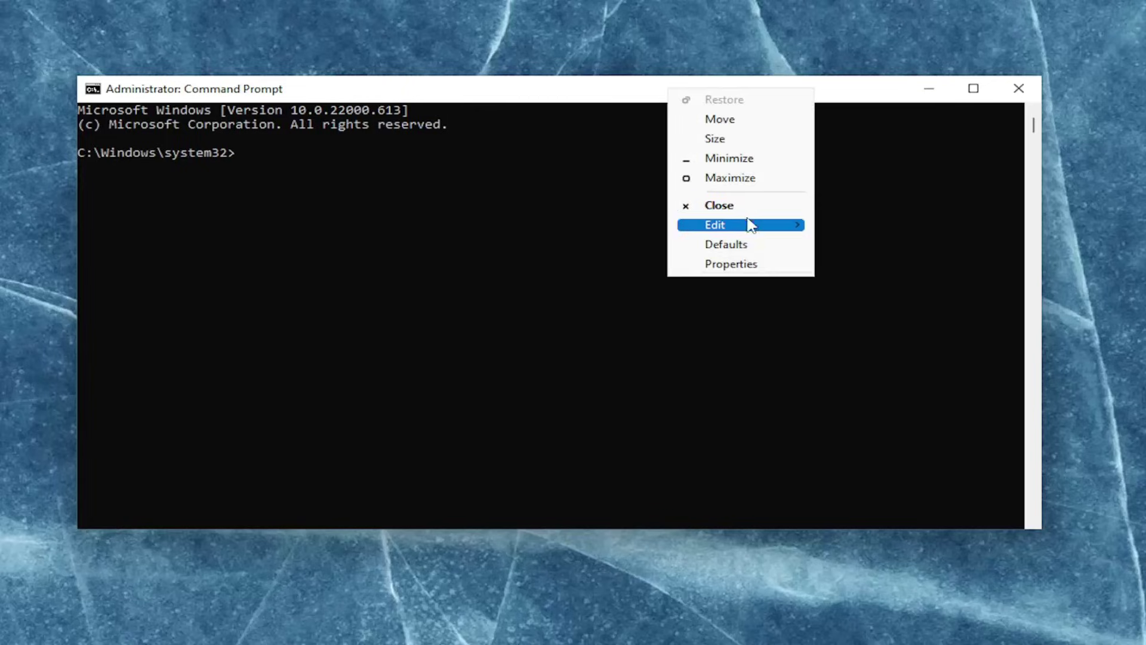
pyautogui.moveTo(740, 225)
pyautogui.click(842, 262)
pyautogui.press('Return')
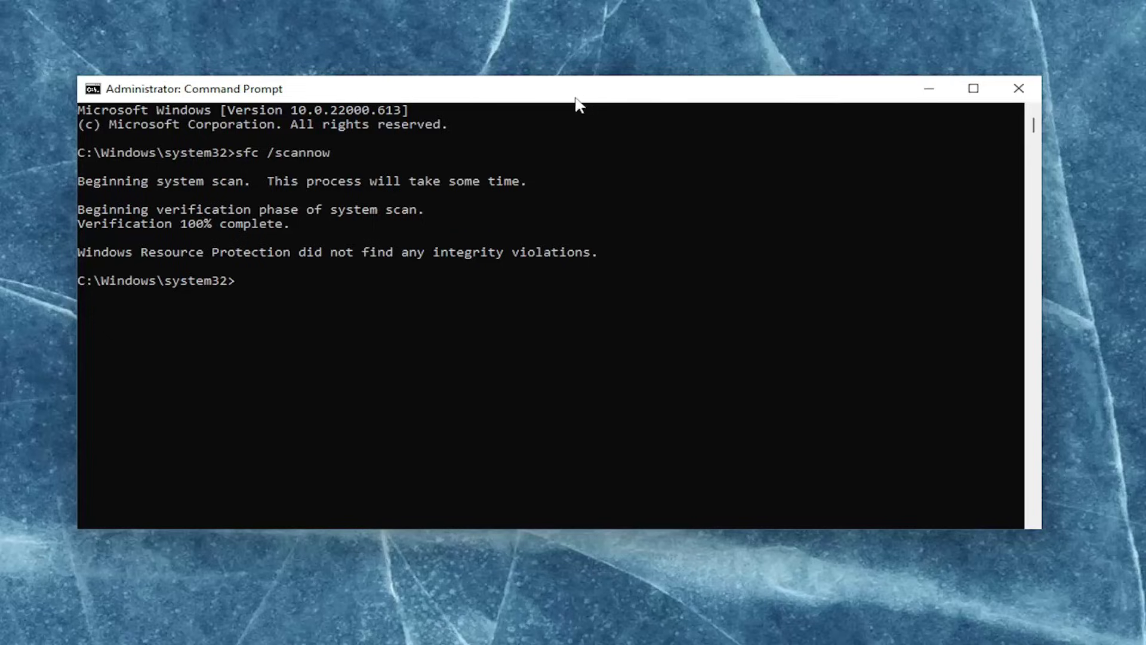
# Step: Paste and run dism /online /cleanup-image /restorehealth until it completes
pyautogui.rightClick(535, 90)
pyautogui.moveTo(608, 220)
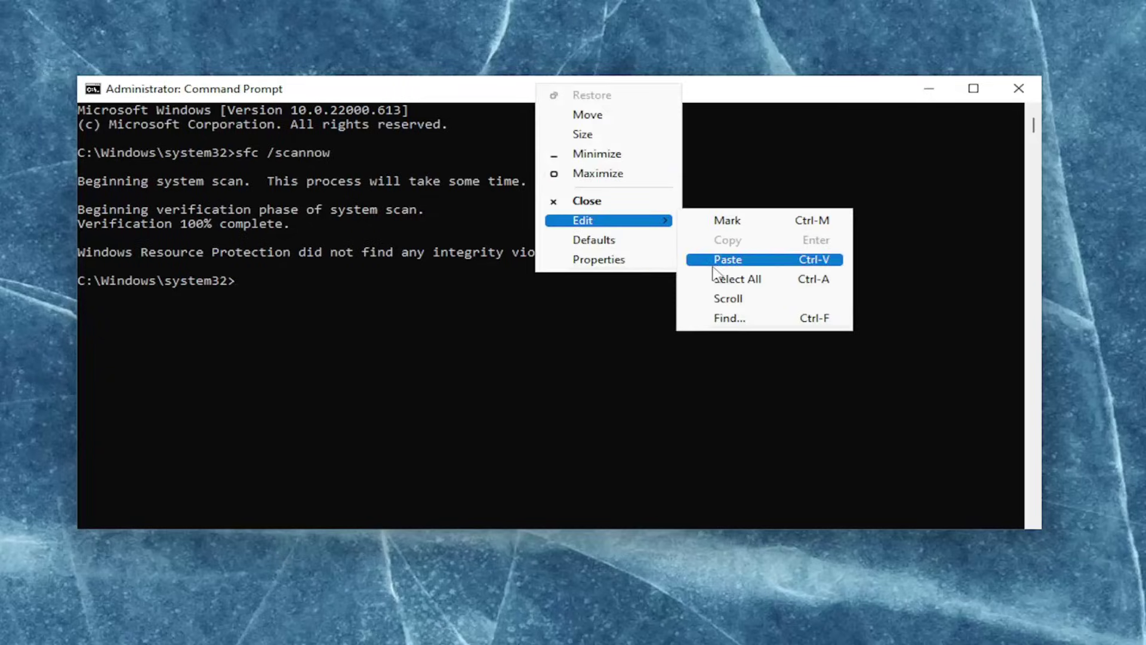
pyautogui.click(714, 263)
pyautogui.press('Return')
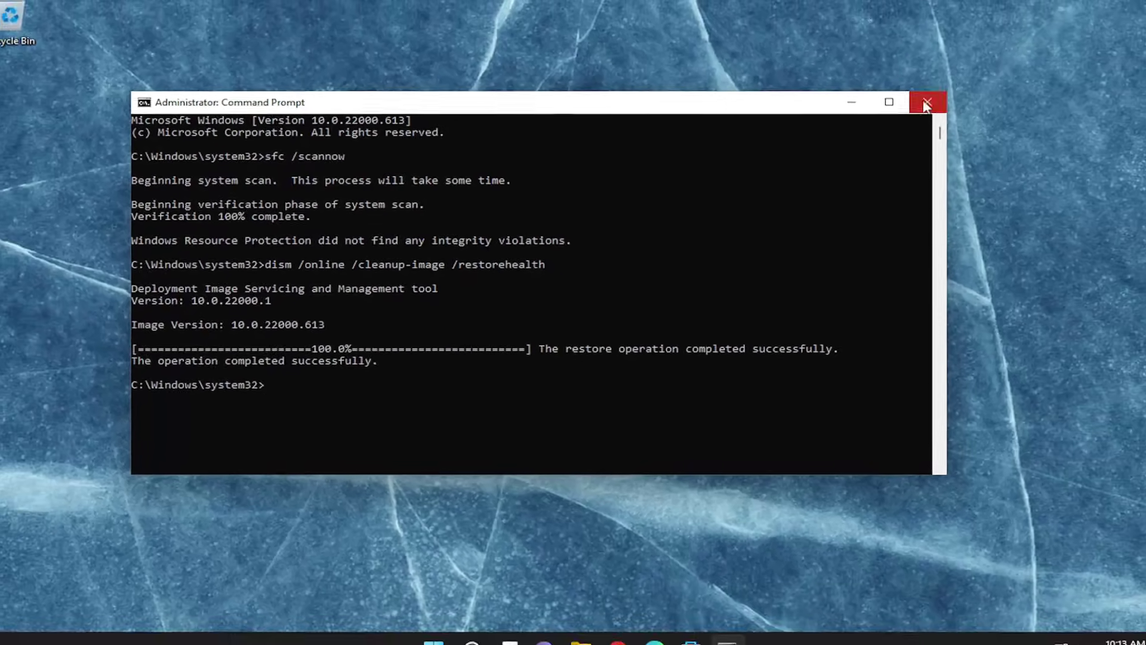
# Step: Close the Command Prompt window and restart the PC from the Start button's context menu
pyautogui.click(925, 103)
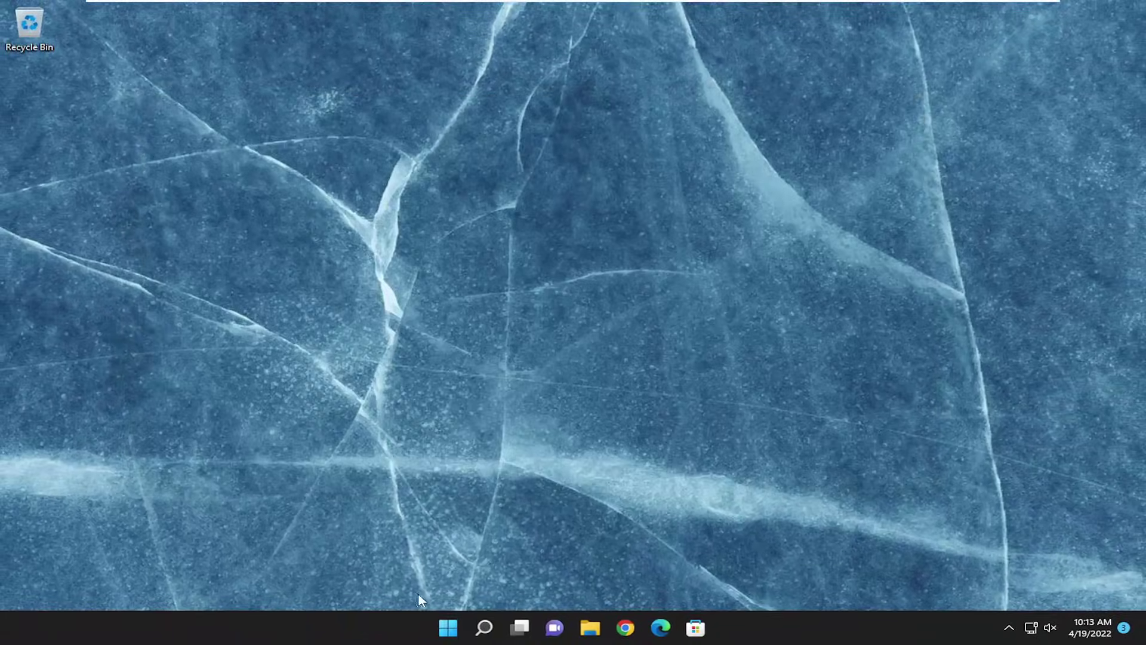
pyautogui.rightClick(451, 628)
pyautogui.click(557, 592)
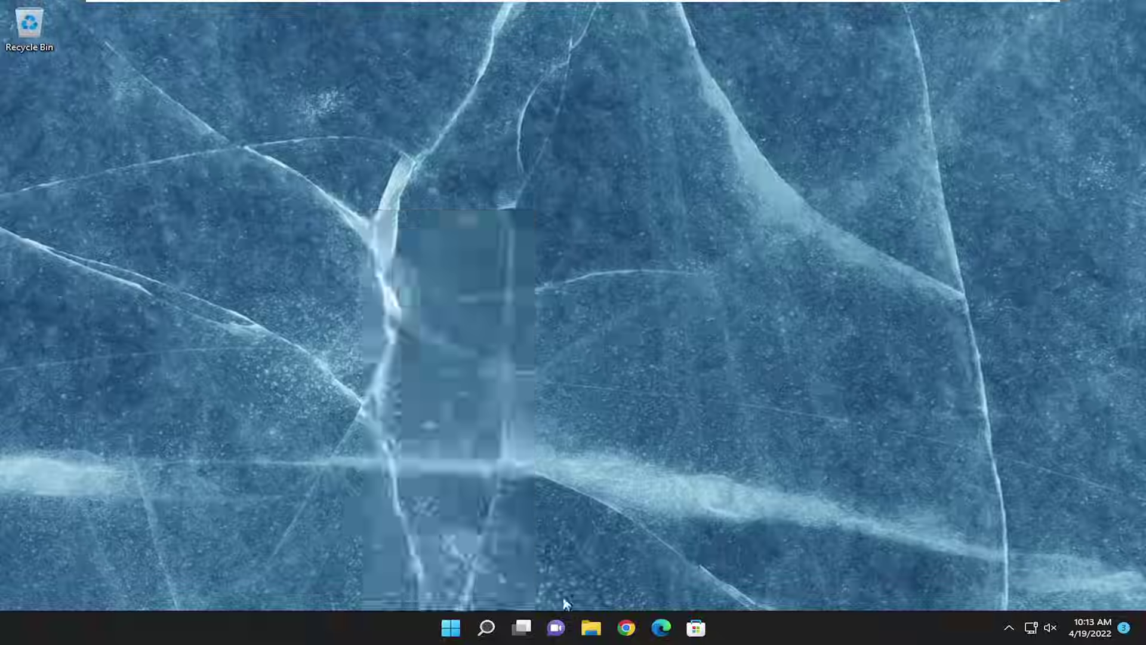